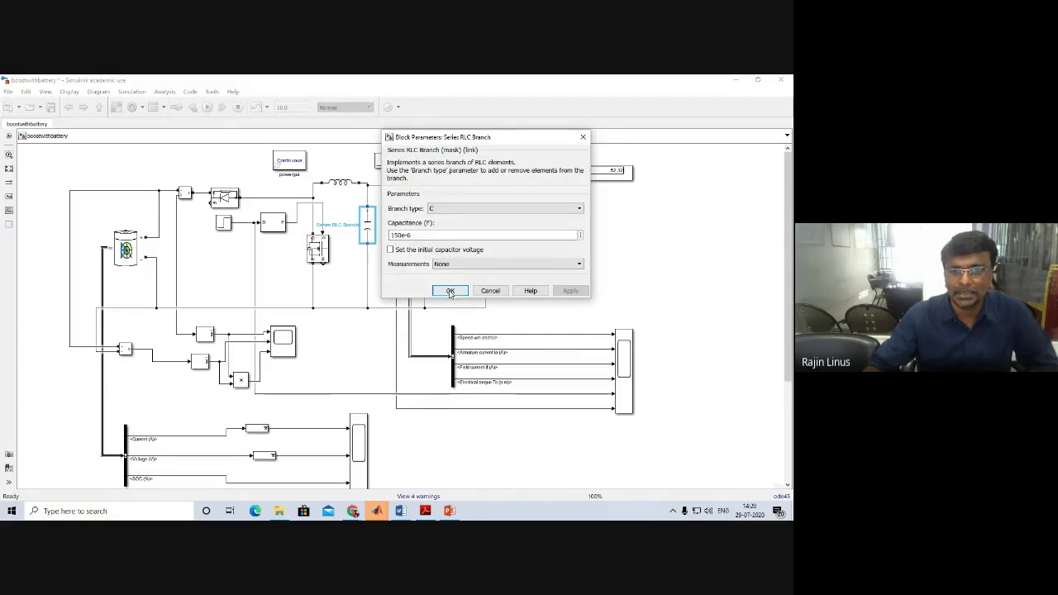
Check the inductance of the series inductor branch and the capacitance of the parallel capacitor branch
double_click(347, 189)
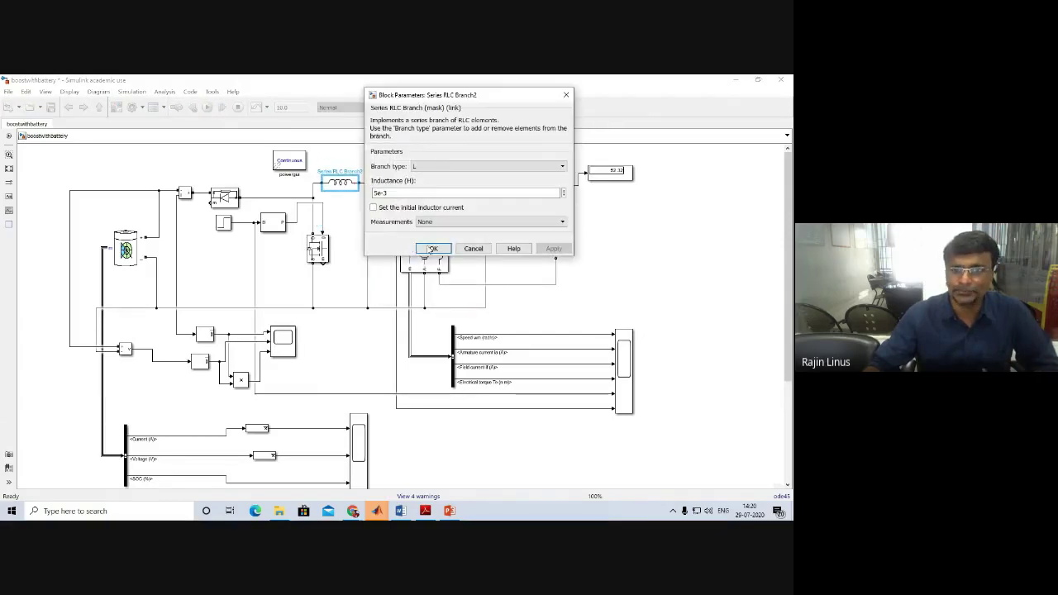
left_click(433, 248)
left_click(369, 228)
double_click(368, 228)
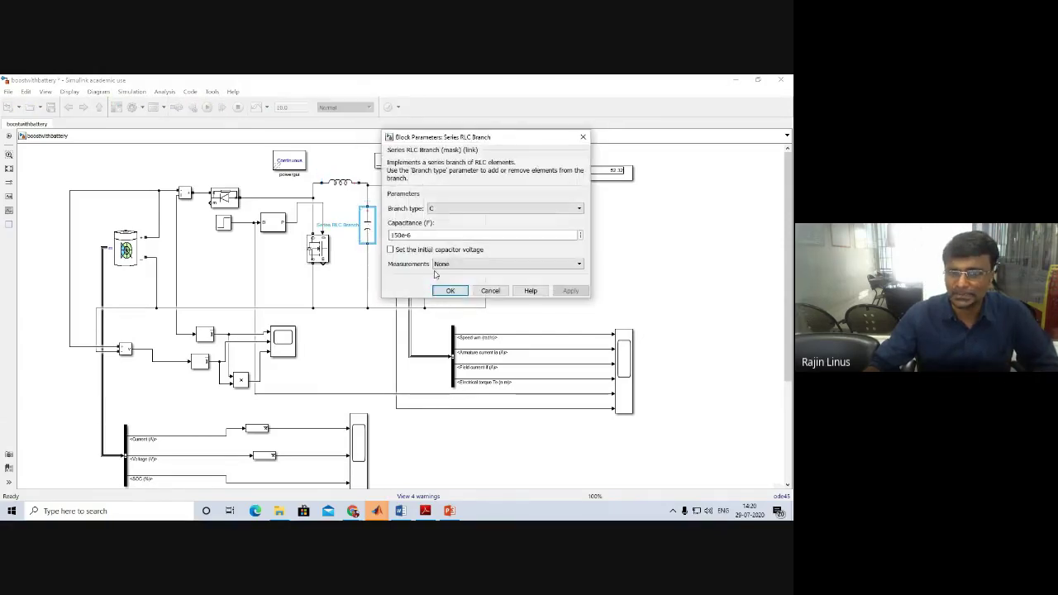
left_click(447, 291)
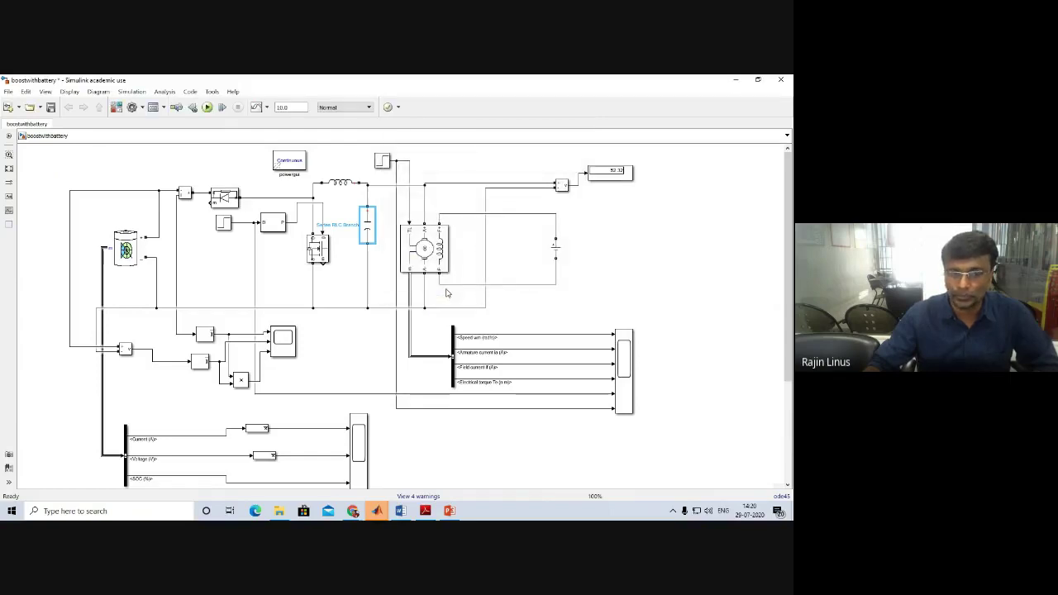
Point out the MOSFET and review the battery block's parameters, including its initial state-of-charge
left_click(320, 252)
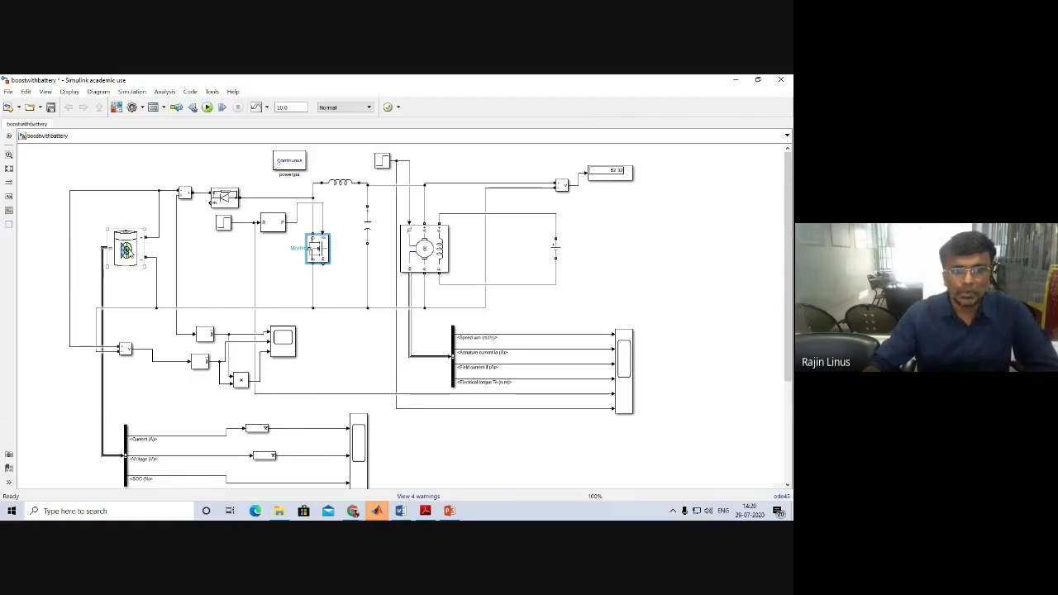
double_click(125, 250)
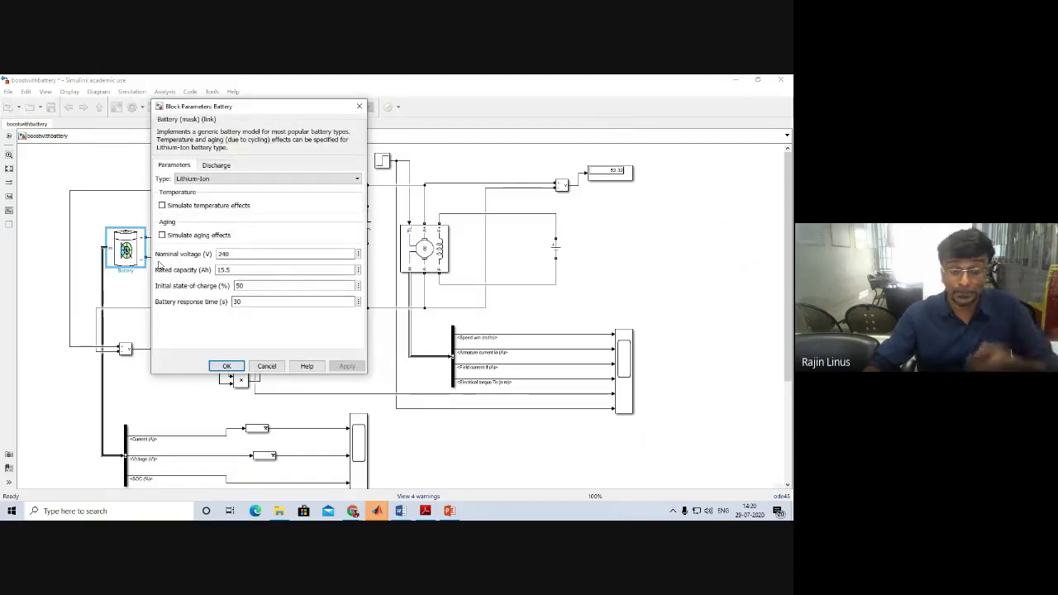
double_click(256, 286)
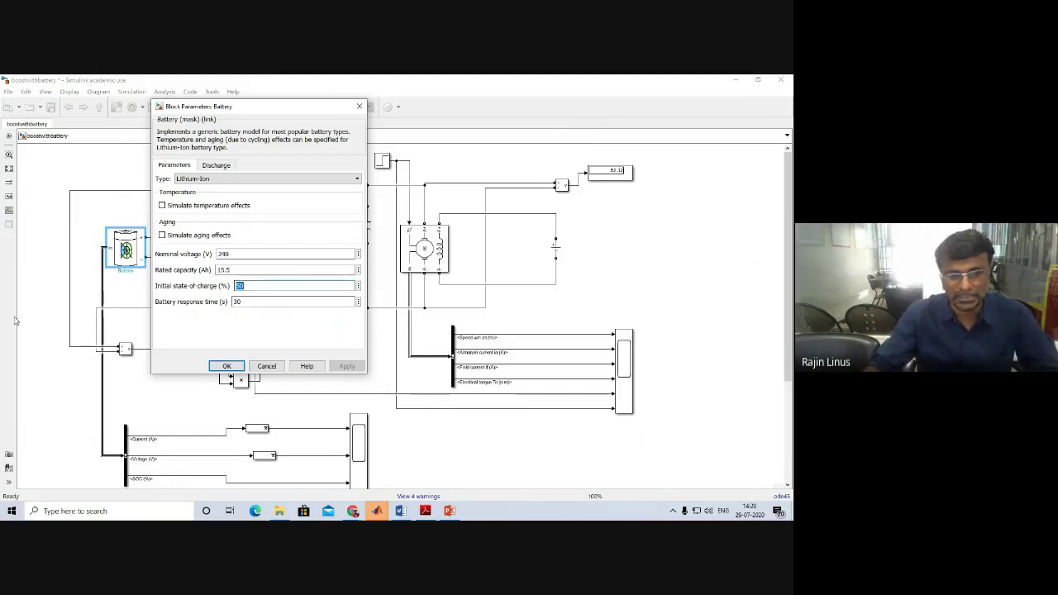
left_click(227, 366)
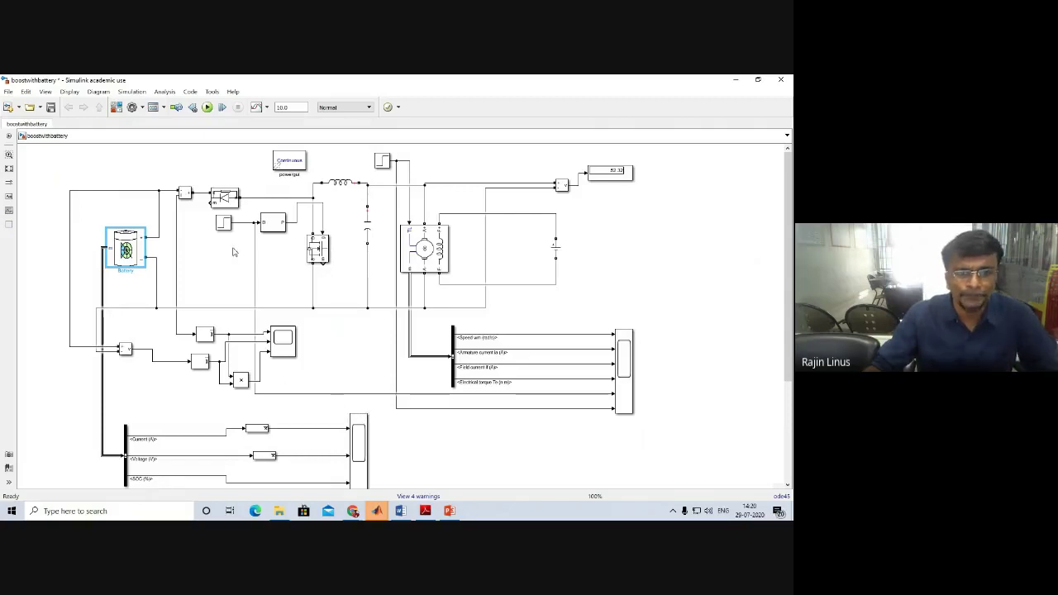
Review the step time, initial value and final value of the Step1 block that feeds the PWM generator
left_click(222, 224)
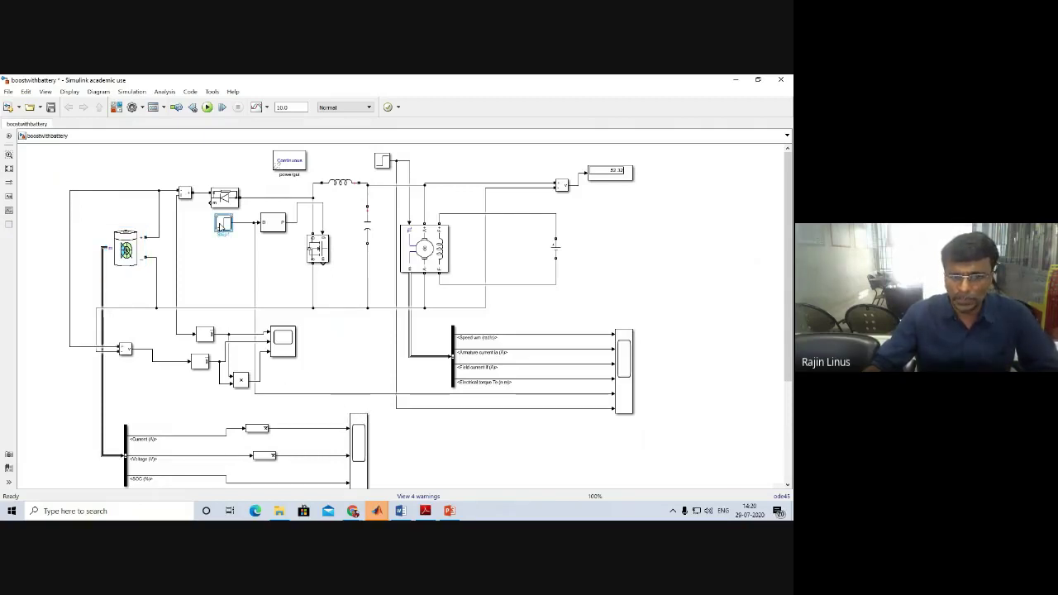
double_click(222, 224)
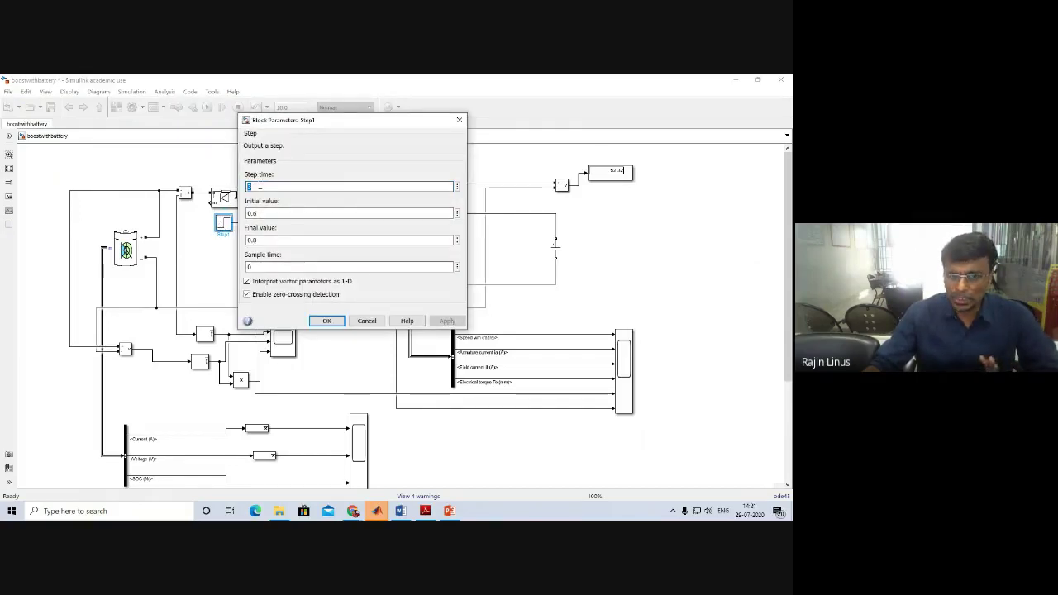
left_click(259, 213)
double_click(259, 213)
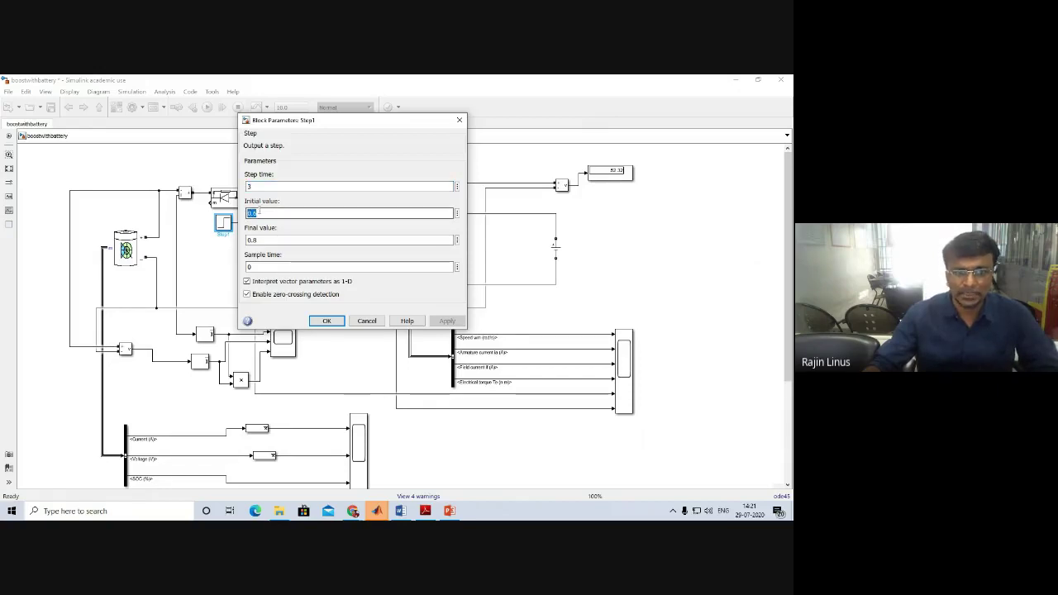
key("shift+Tab")
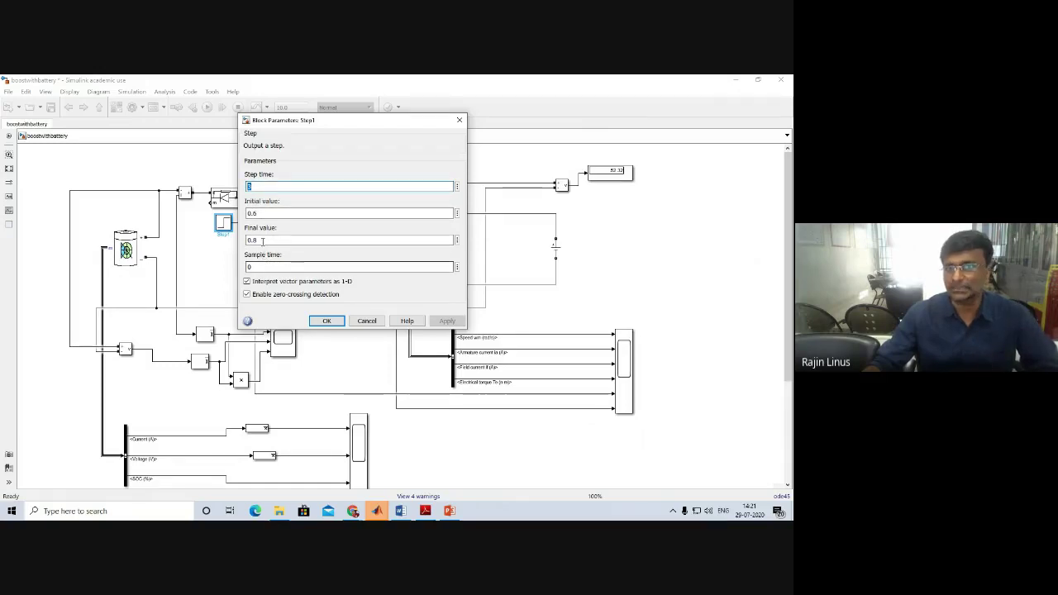
left_click(327, 321)
Review the initial and final values of the Step block that feeds the DC machine's torque input
left_click(381, 163)
double_click(380, 162)
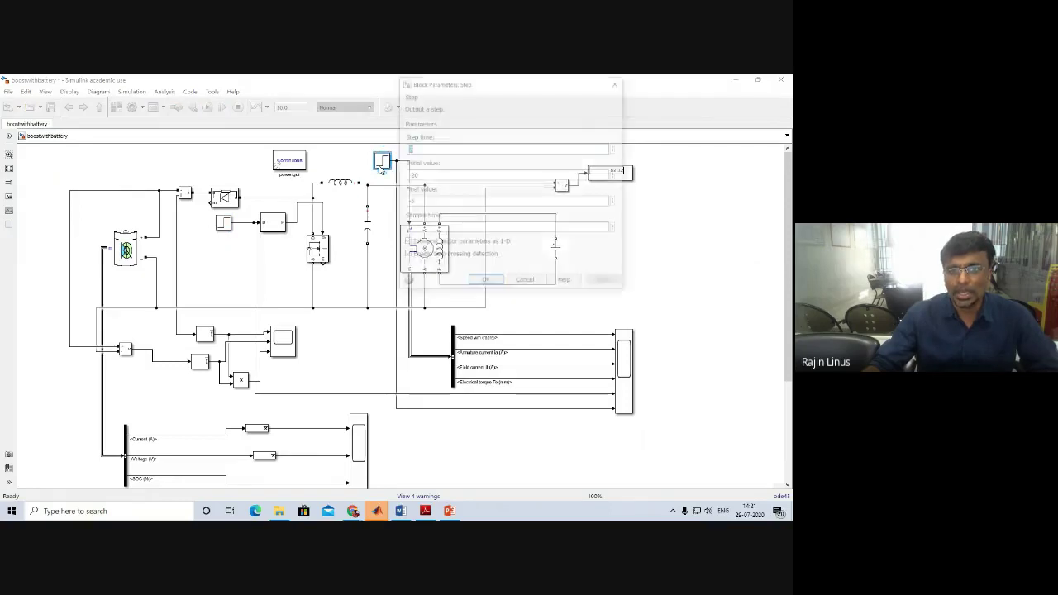
double_click(421, 176)
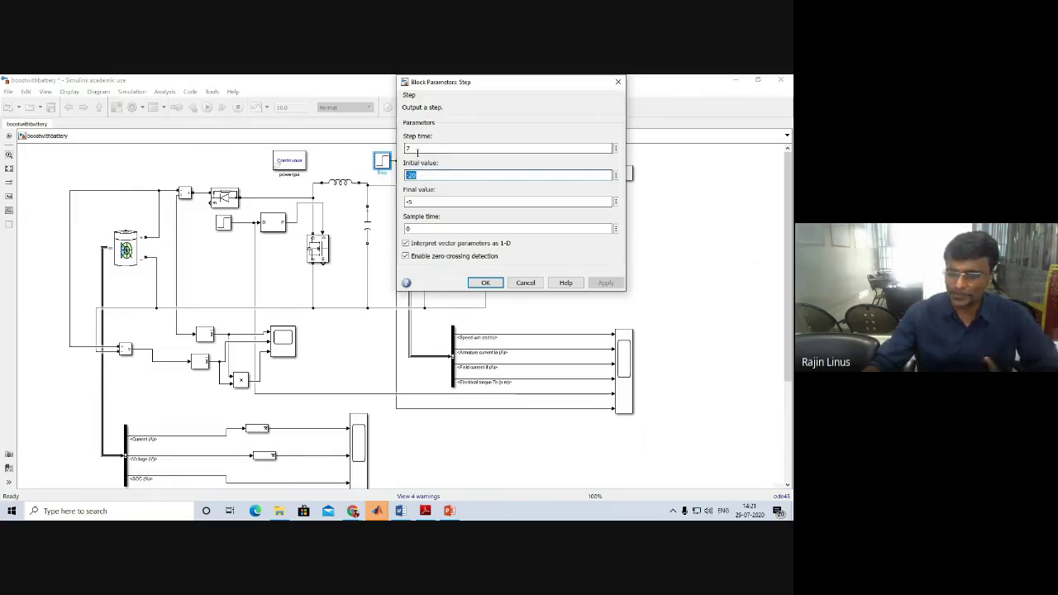
double_click(413, 202)
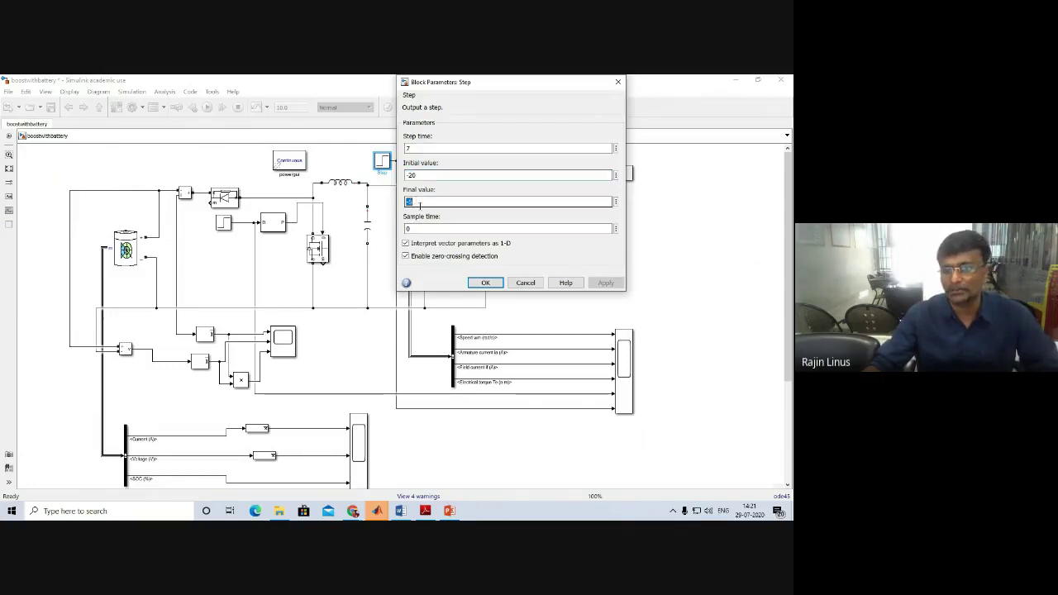
left_click(485, 283)
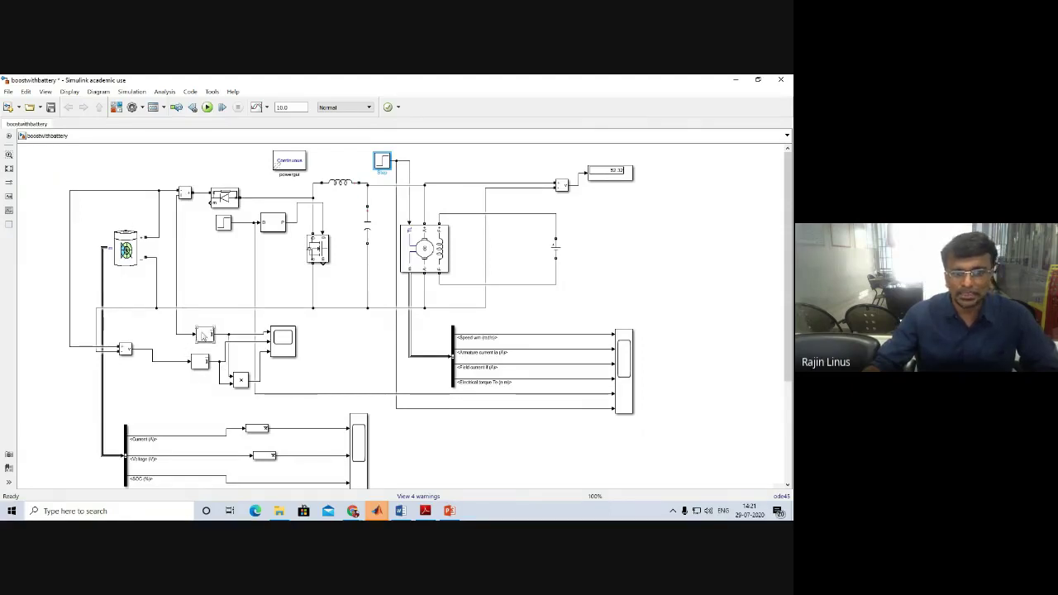
View the current, voltage and power plots in Scope1, and minimize the scope and the MATLAB window
left_click(207, 336)
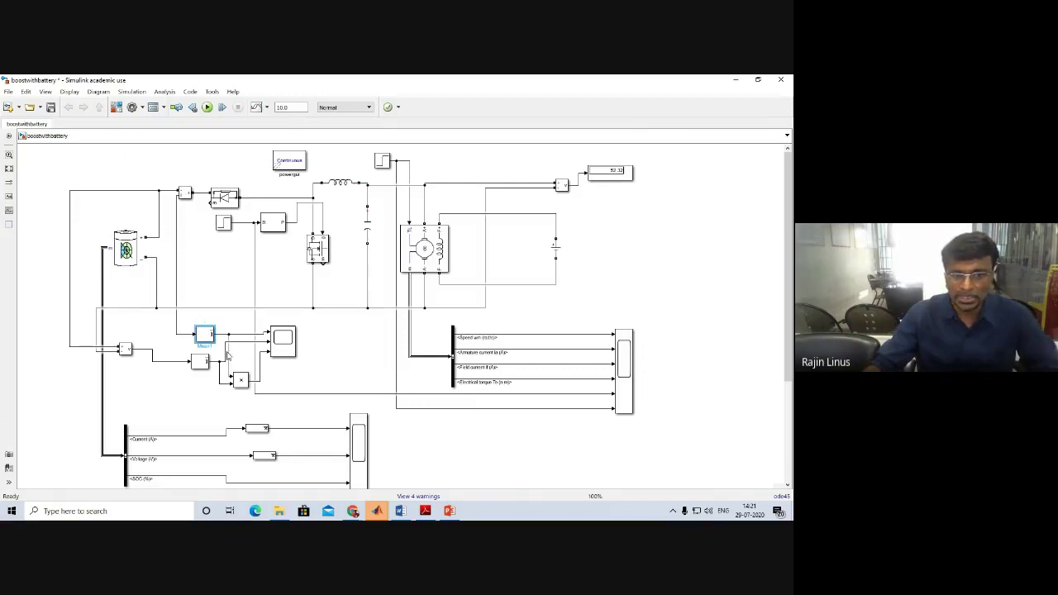
left_click(289, 341)
double_click(288, 341)
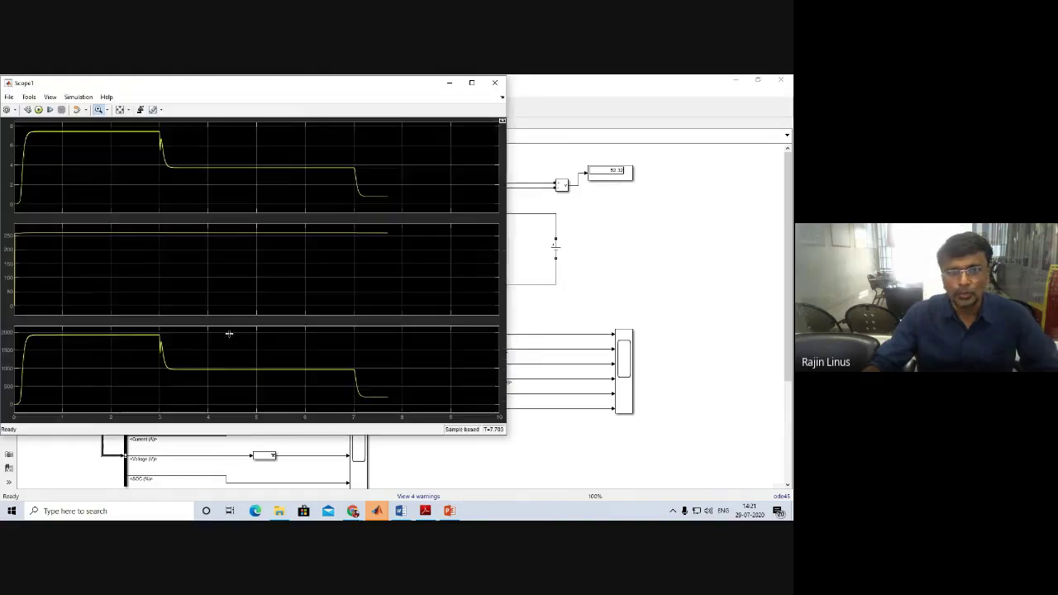
left_click(448, 82)
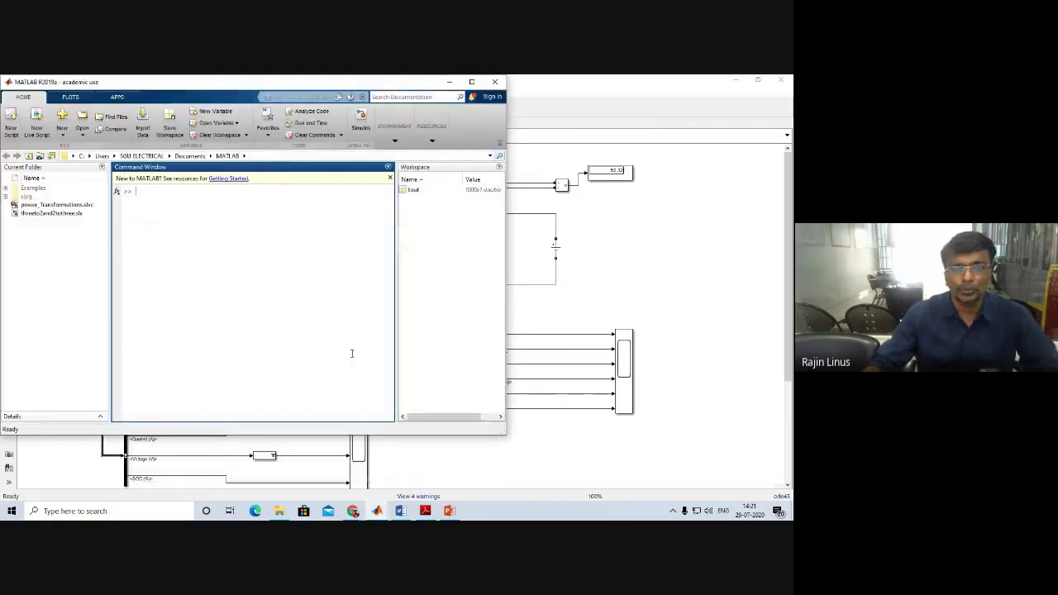
left_click(448, 82)
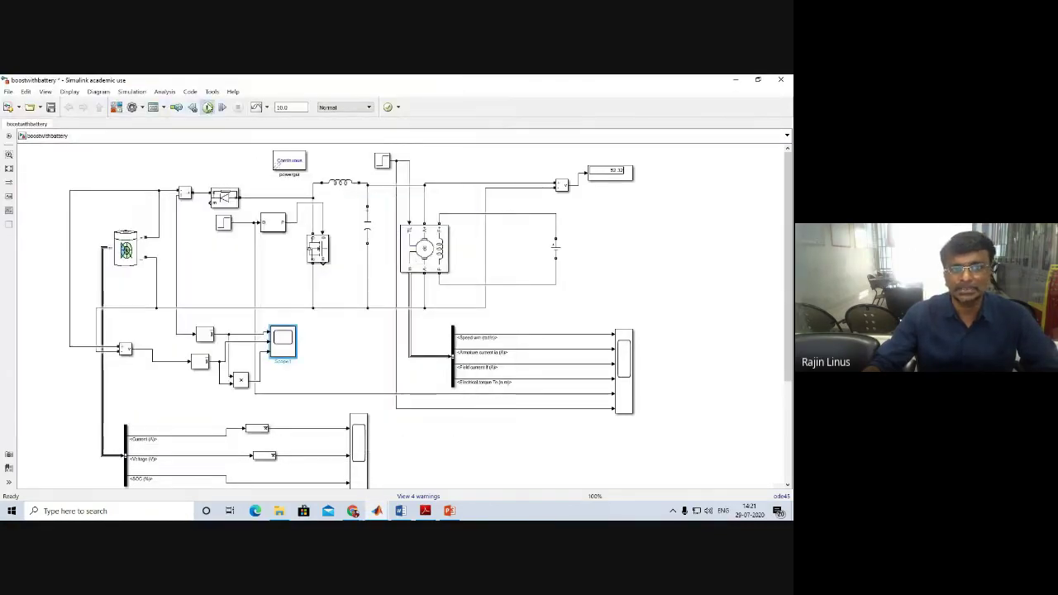
Run the 10-second simulation and open the DC machine's Scope with its plots scaled to fit
left_click(208, 107)
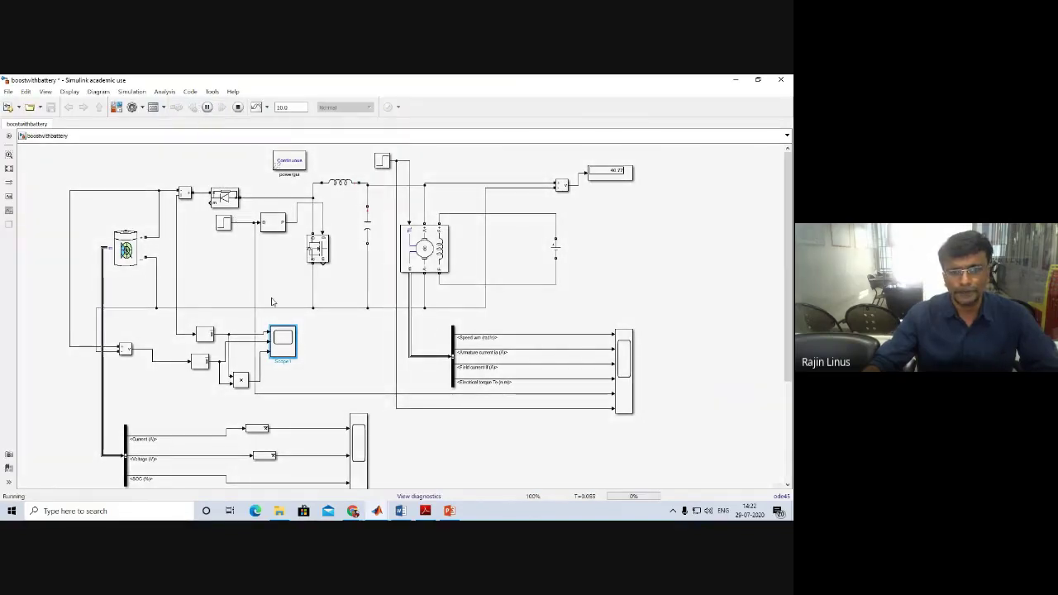
left_click(626, 358)
double_click(626, 358)
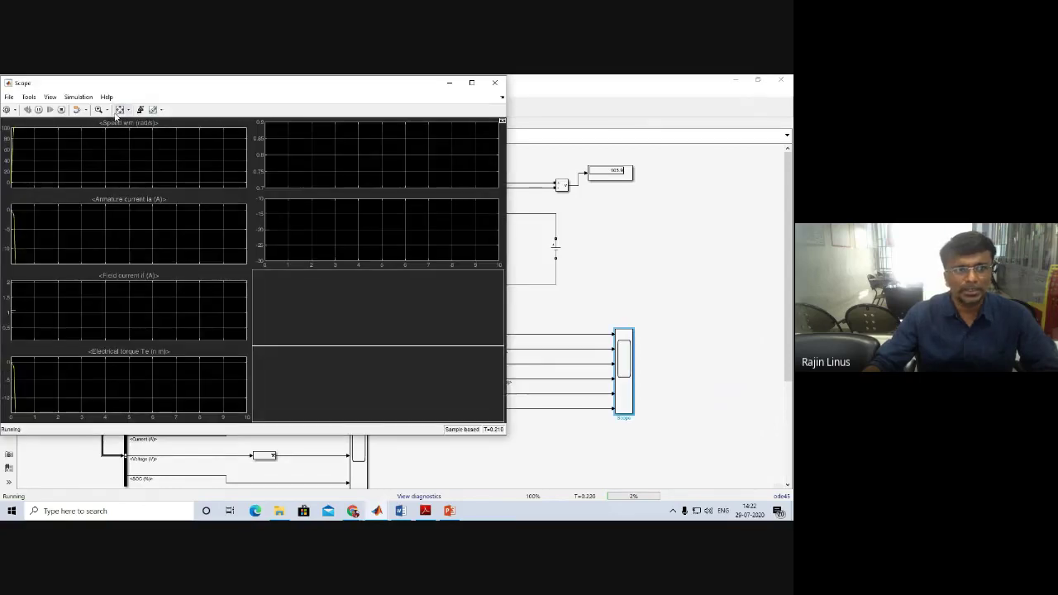
left_click(119, 109)
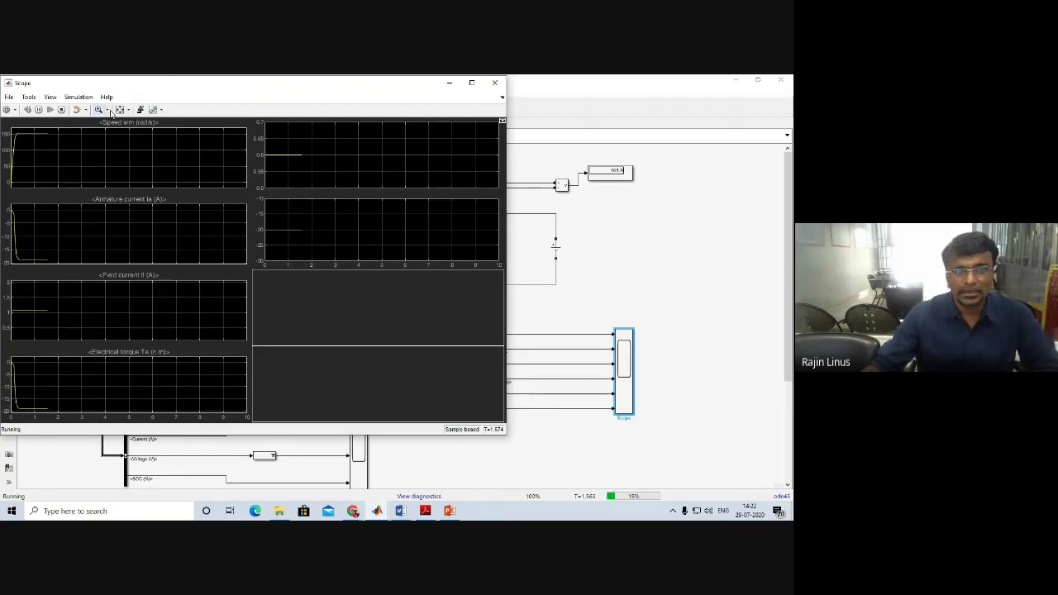
Maximize the machine's Scope, rescale its plots to fit as the simulation progresses, and examine the speed, armature current and torque responses
left_click_drag(398, 87, 385, 111)
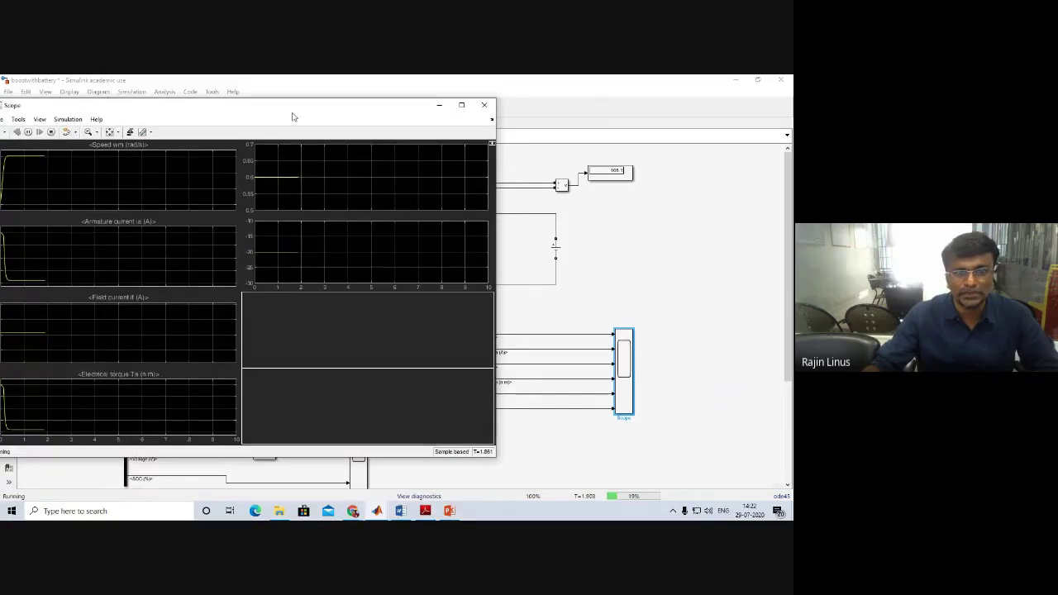
left_click_drag(302, 117, 402, 121)
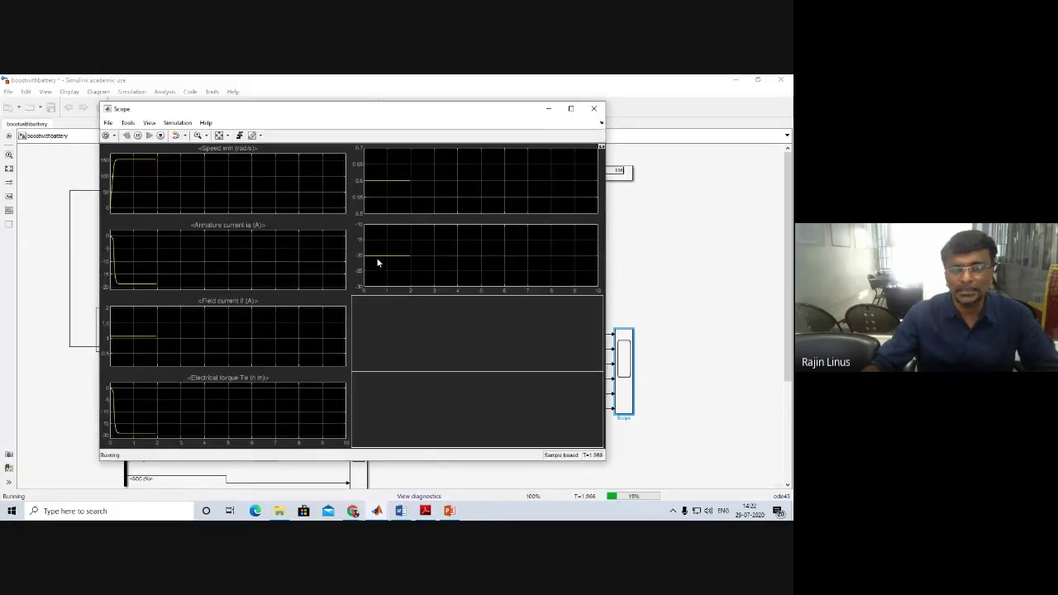
left_click(570, 109)
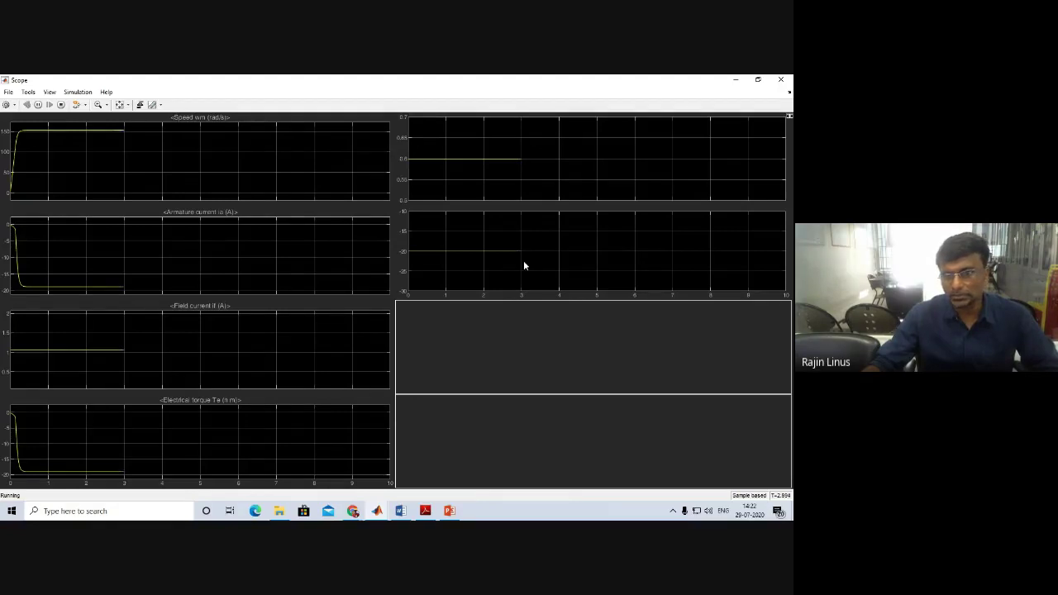
left_click(123, 105)
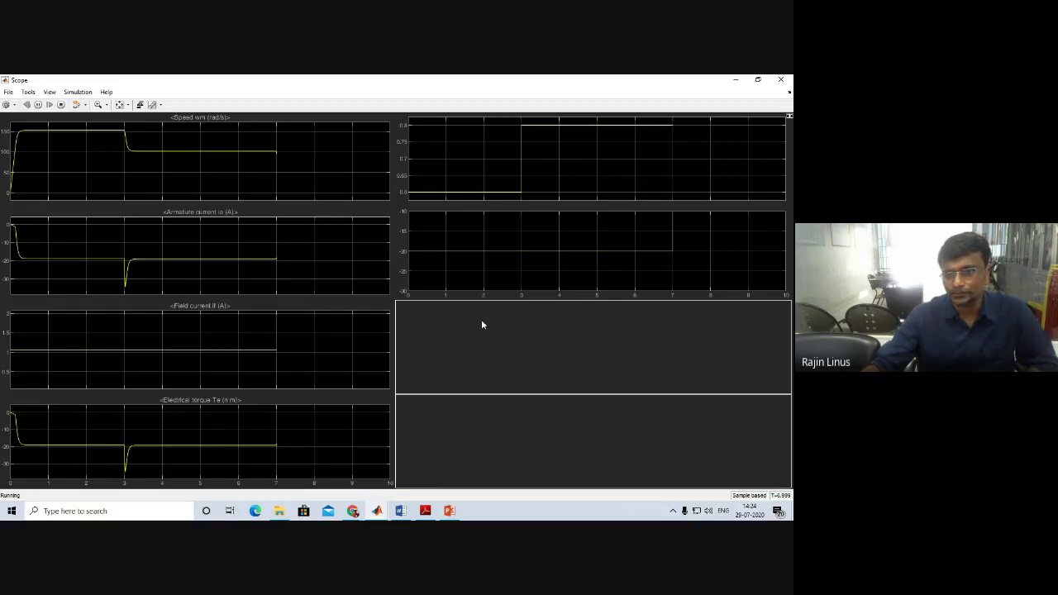
left_click(120, 105)
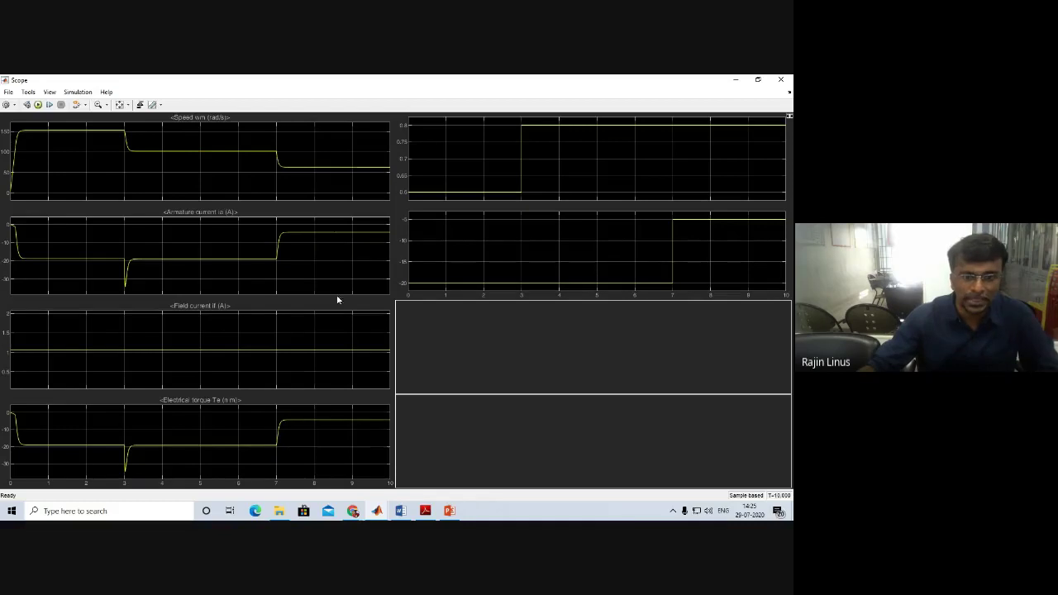
left_click(735, 79)
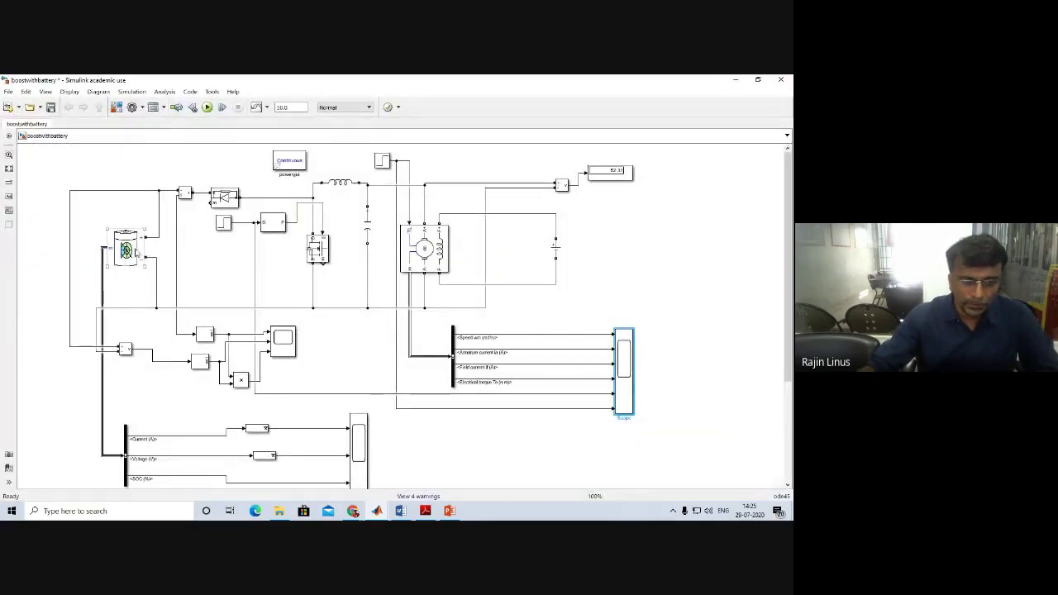
Examine the battery current, voltage and SOC plots scaled to fit in Scope2, and reopen Scope1 to view the power plots
double_click(358, 436)
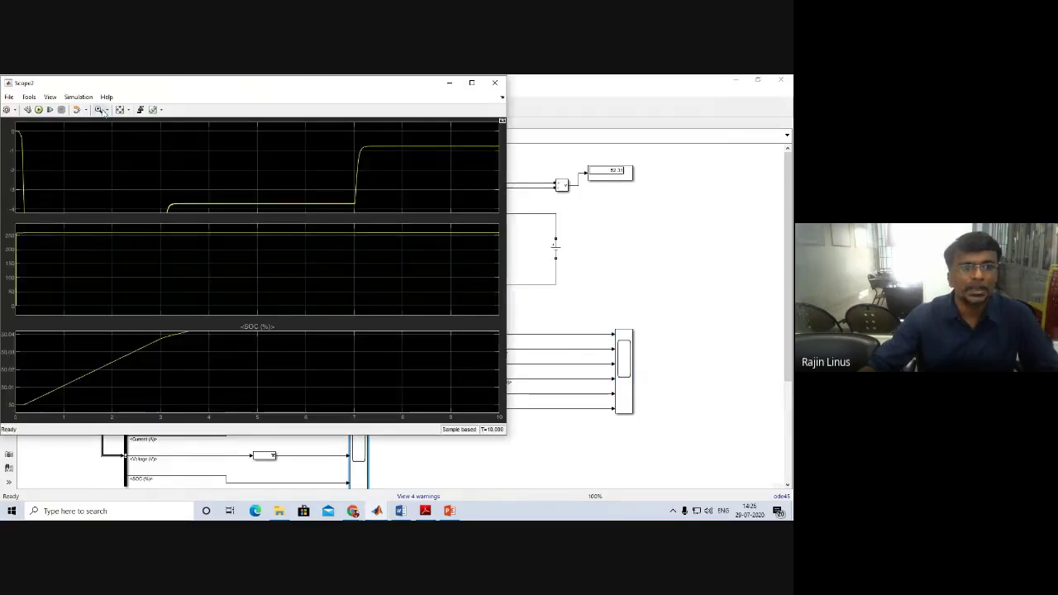
left_click(120, 109)
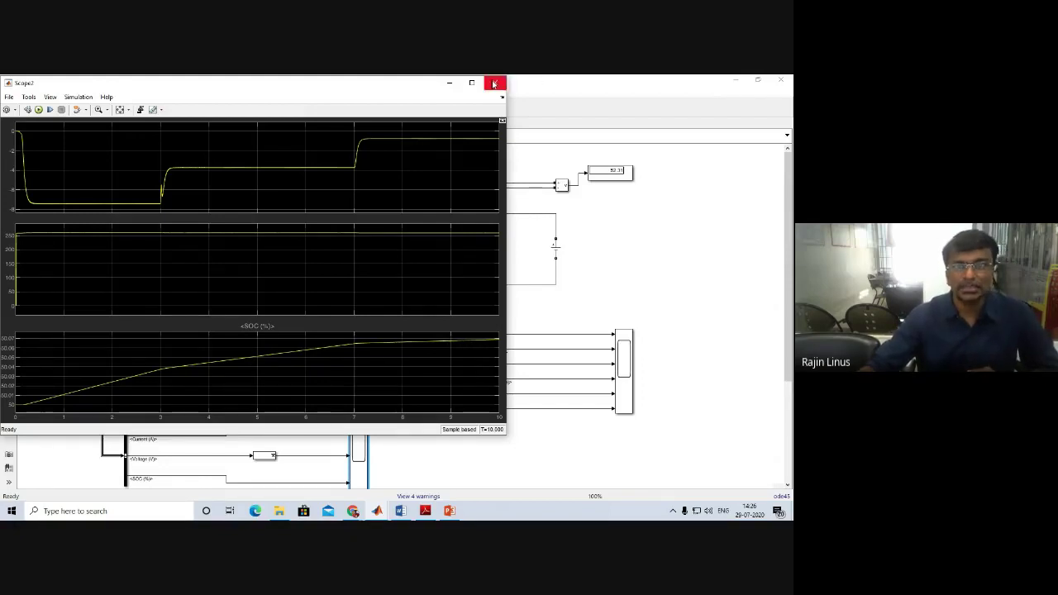
left_click(448, 83)
left_click(290, 349)
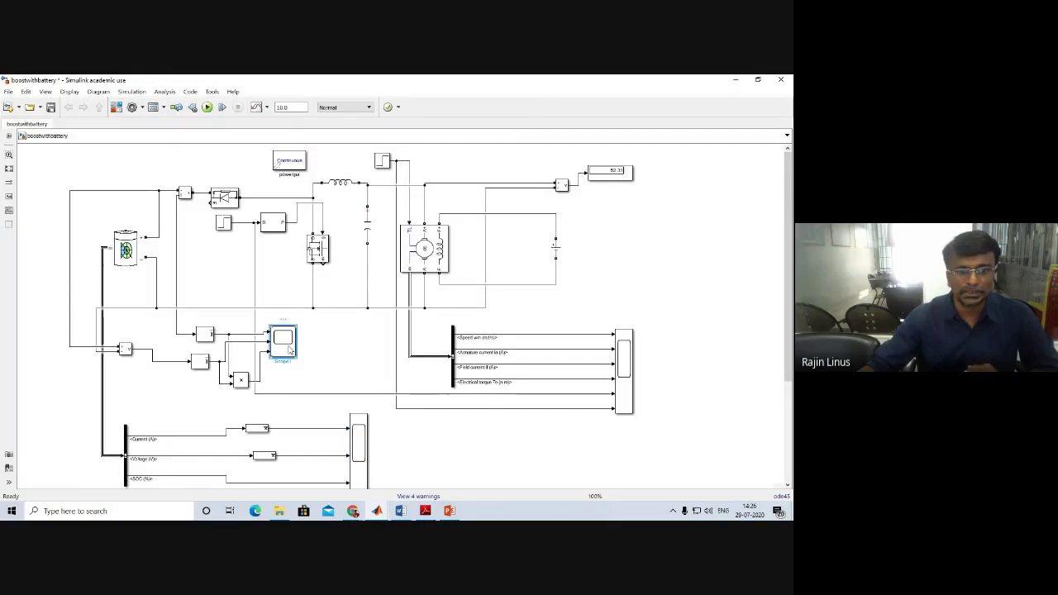
double_click(290, 349)
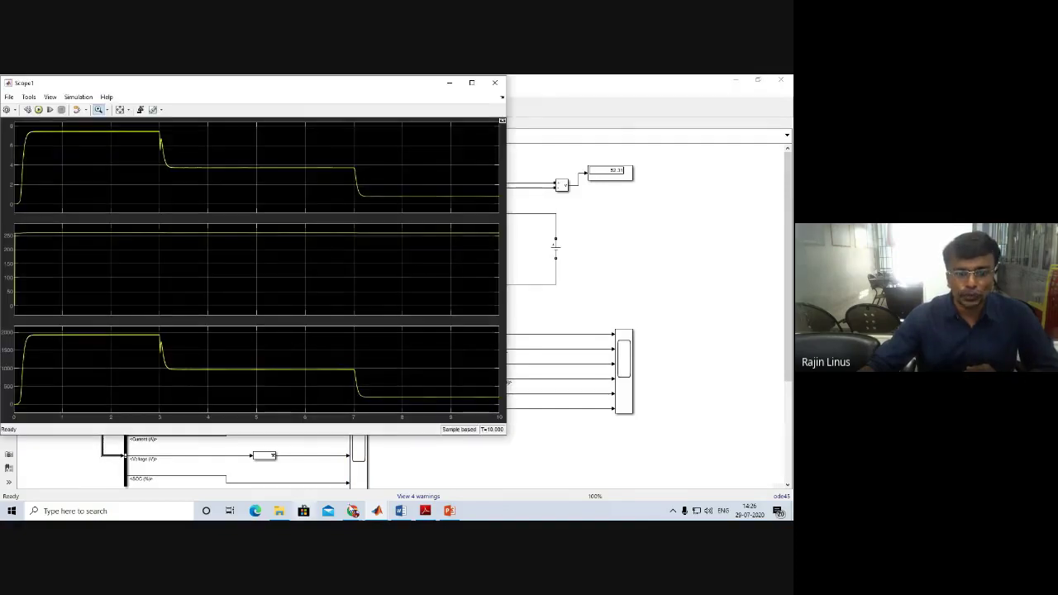
Switch to the PowerPoint presentation and move the "Supply Voltage" label and its arrow so that they point to Vs in the boost converter equation
left_click(451, 510)
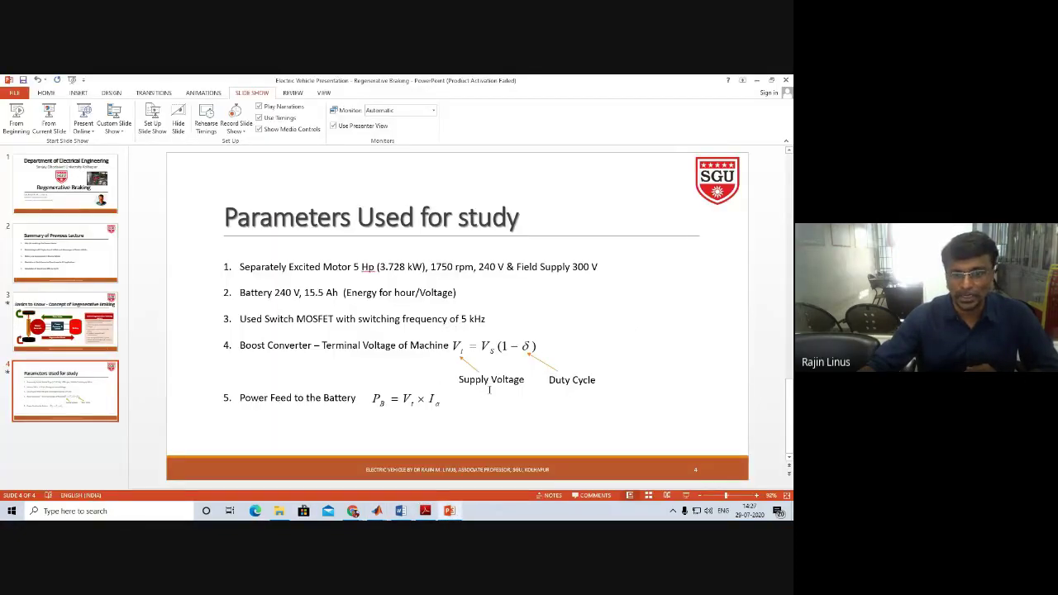
left_click_drag(461, 378, 517, 379)
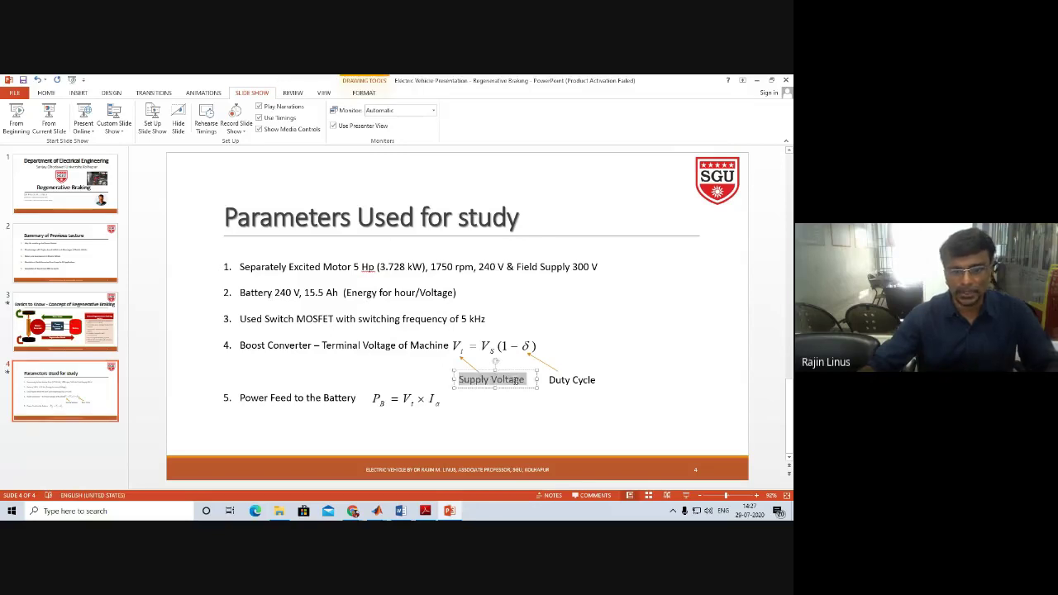
left_click(475, 364)
left_click_drag(491, 361, 534, 381)
left_click(497, 391)
left_click(458, 360)
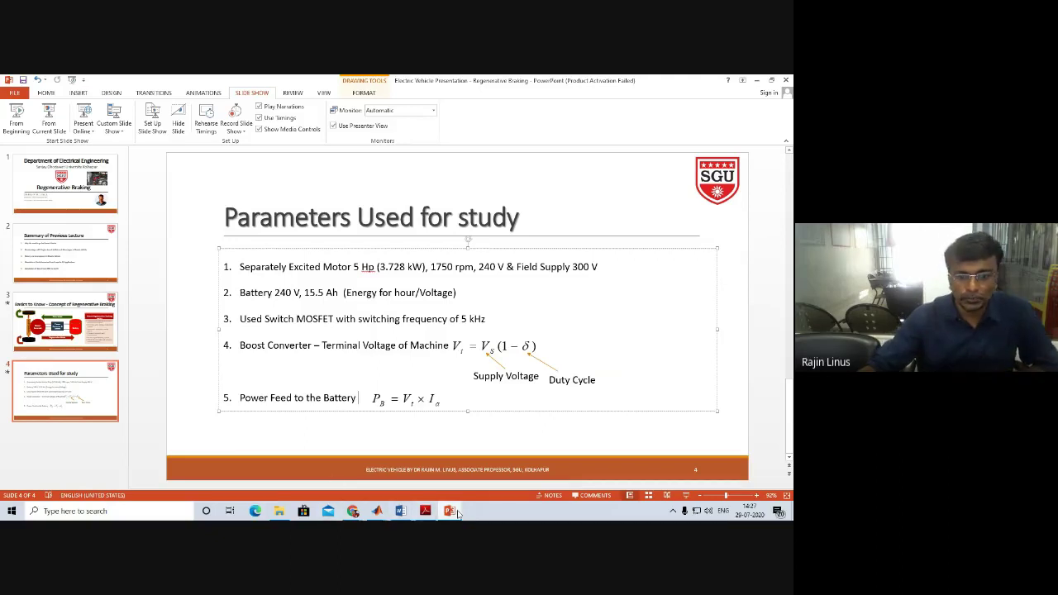
Switch to the boostwithbattery Simulink model, reopen Scope1 and maximize it to examine the battery-side current, voltage and power plots
mouse_move(375, 511)
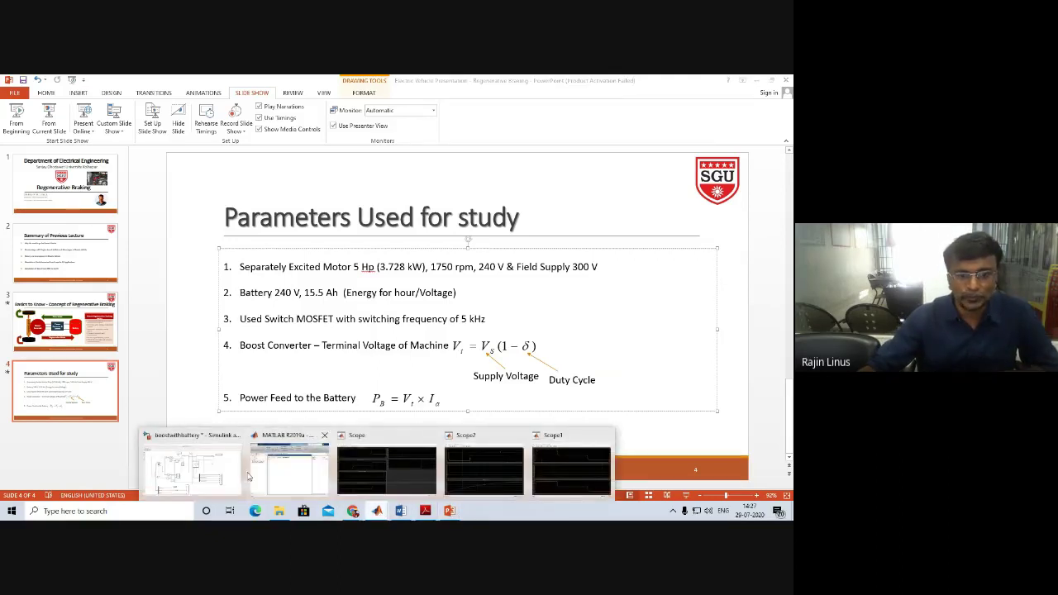
mouse_move(241, 478)
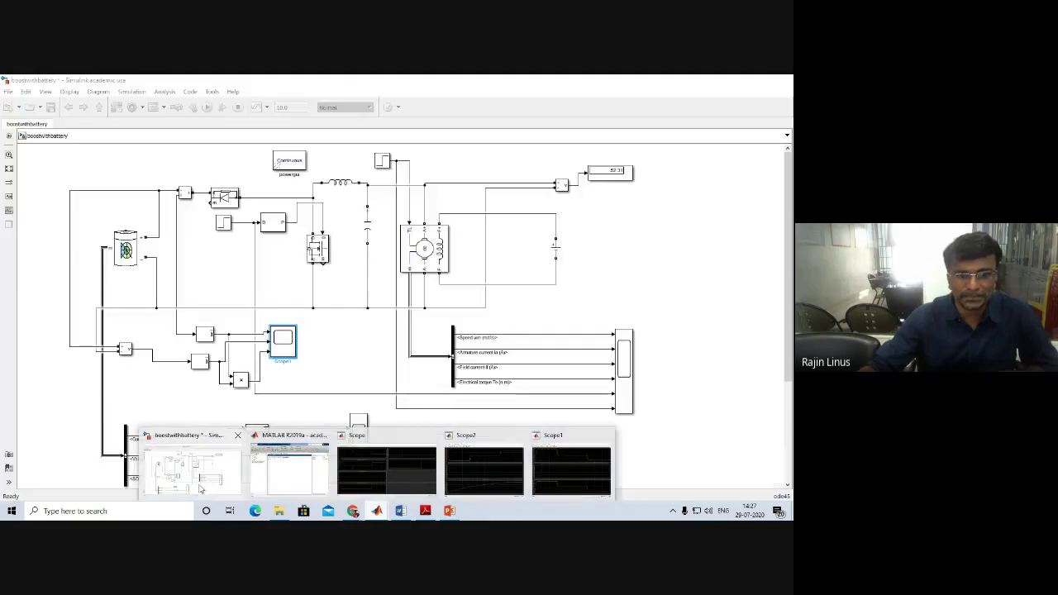
left_click(198, 472)
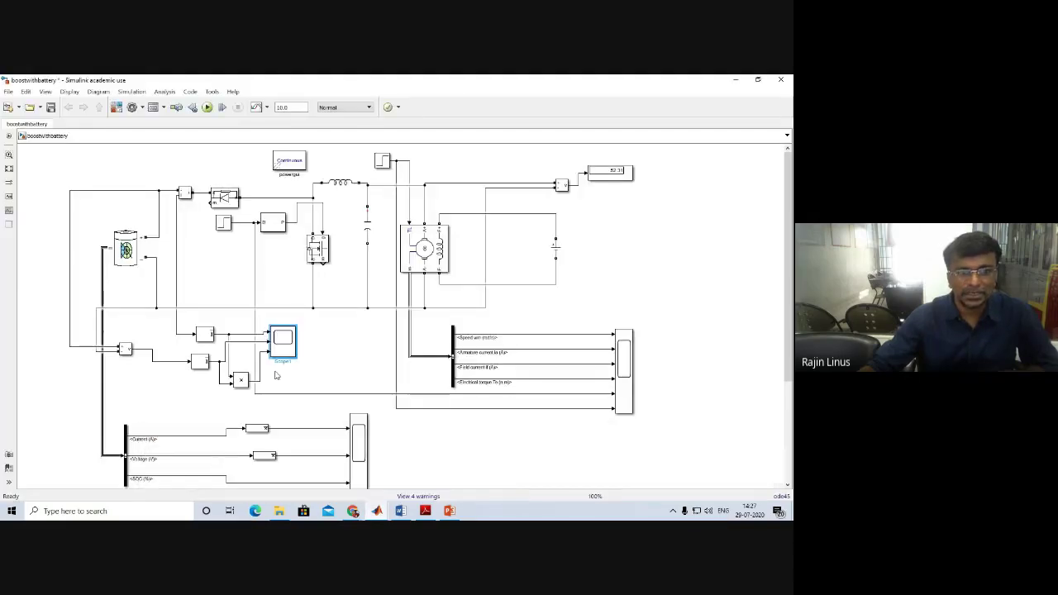
double_click(284, 343)
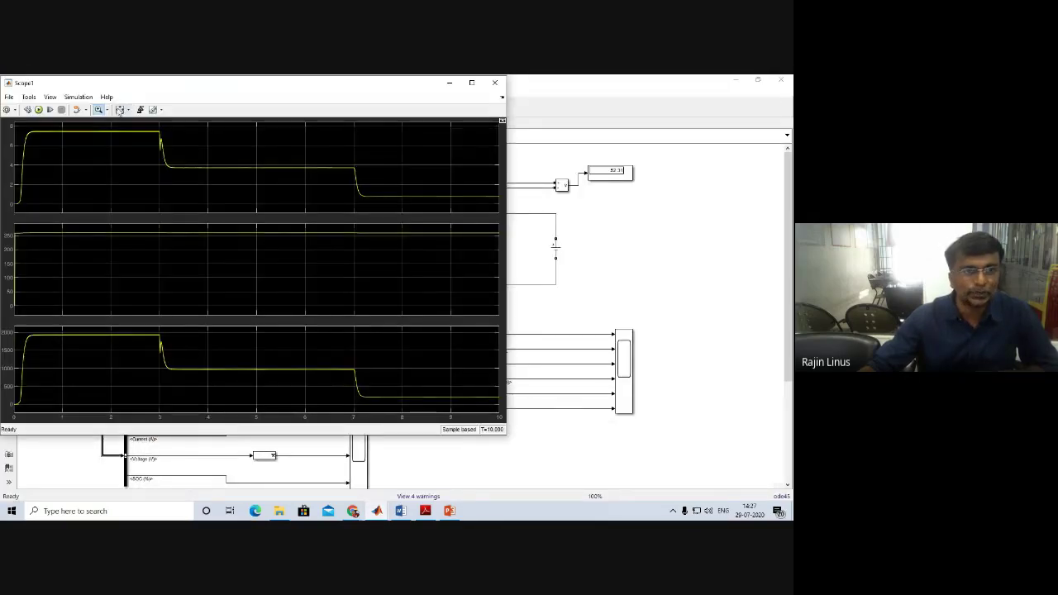
left_click_drag(332, 83, 398, 76)
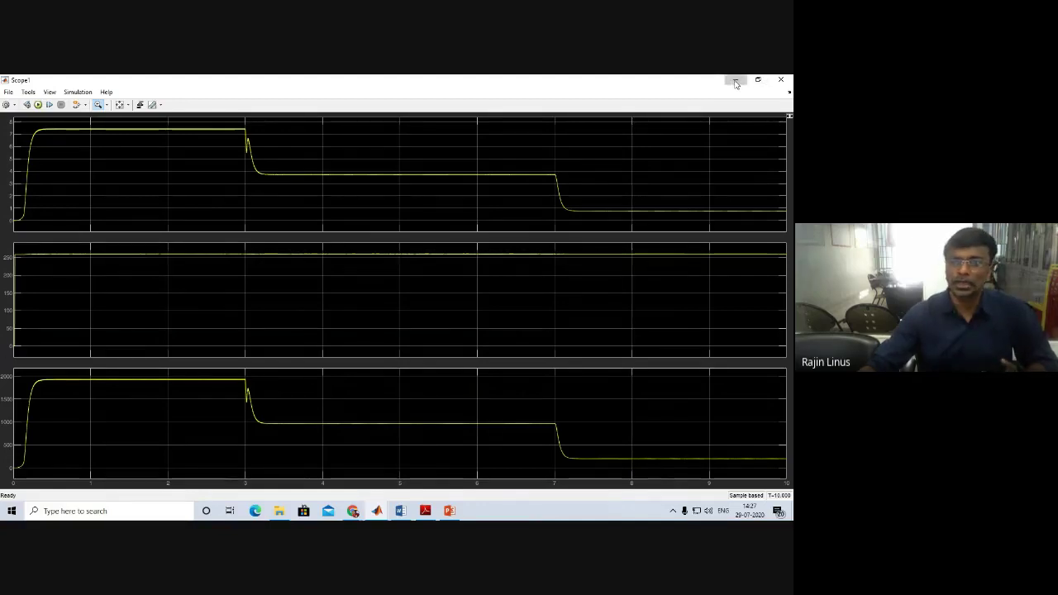
left_click(780, 79)
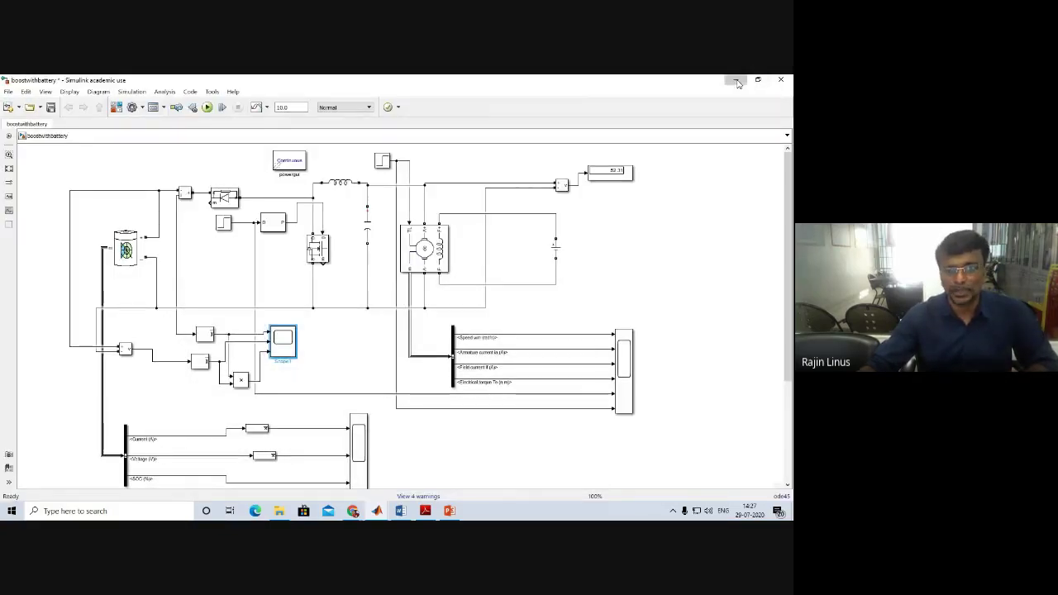
Minimize the Simulink model, switch to the Google Meet call in Chrome and stop presenting the screen
left_click(736, 81)
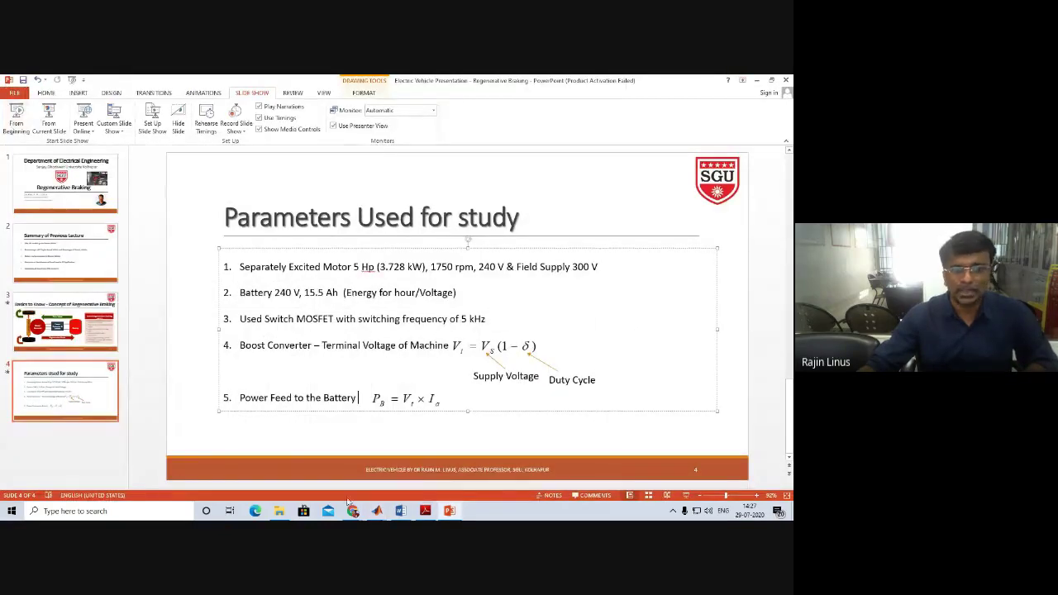
mouse_move(353, 510)
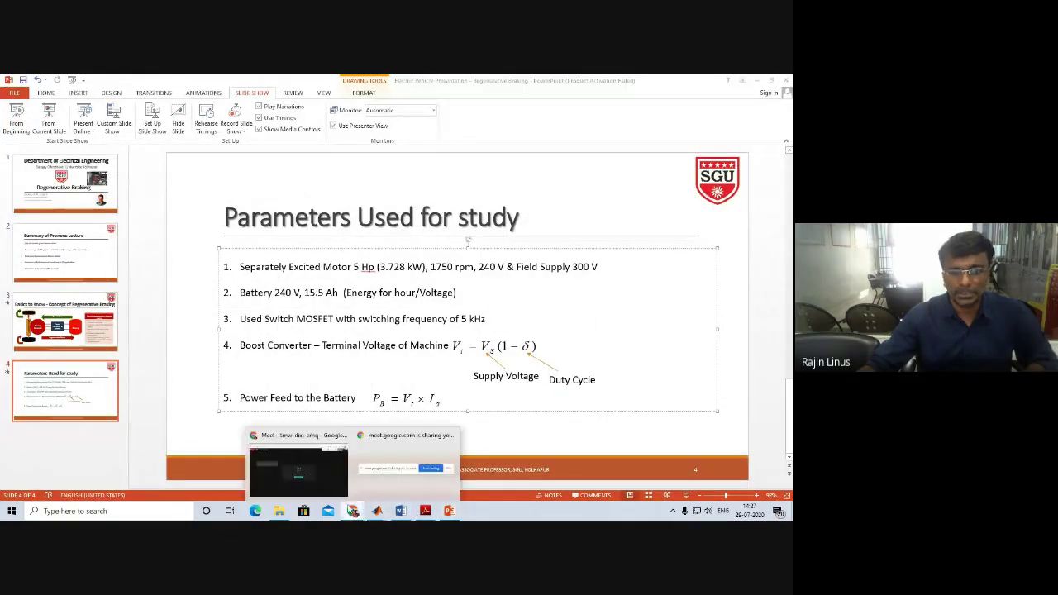
left_click(314, 467)
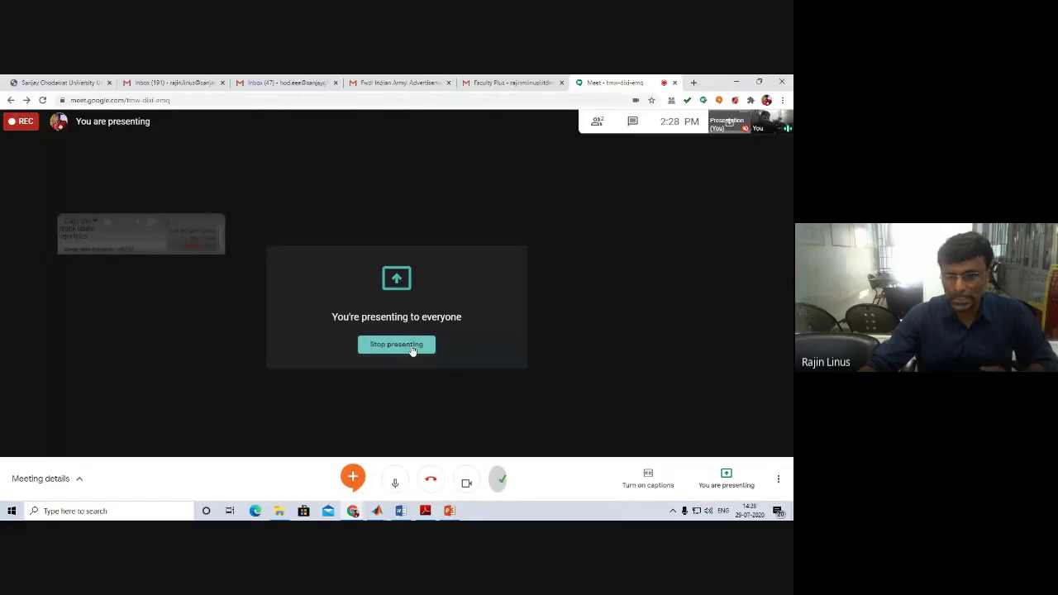
left_click(398, 344)
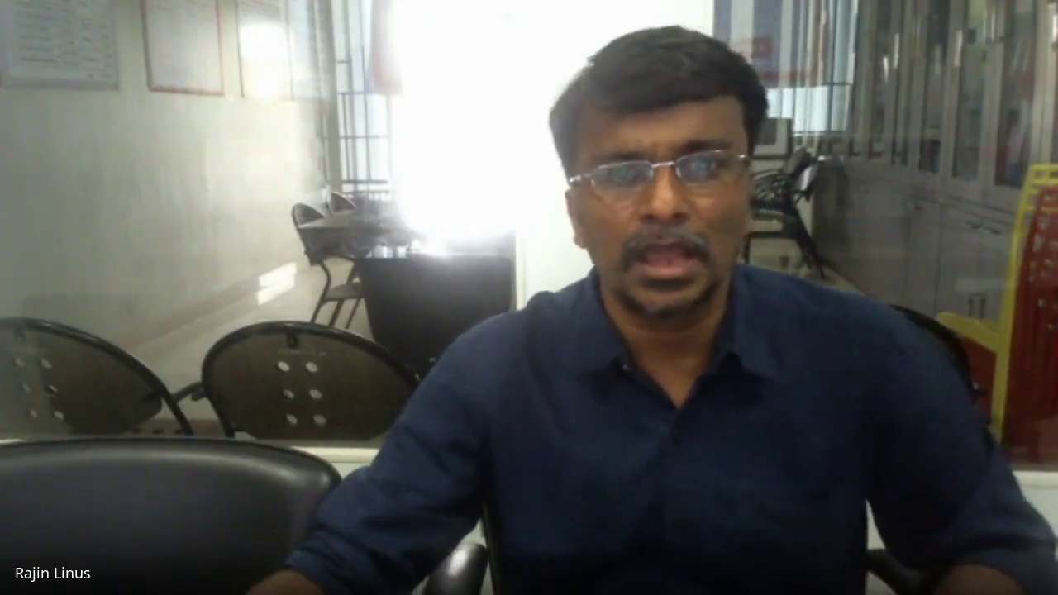